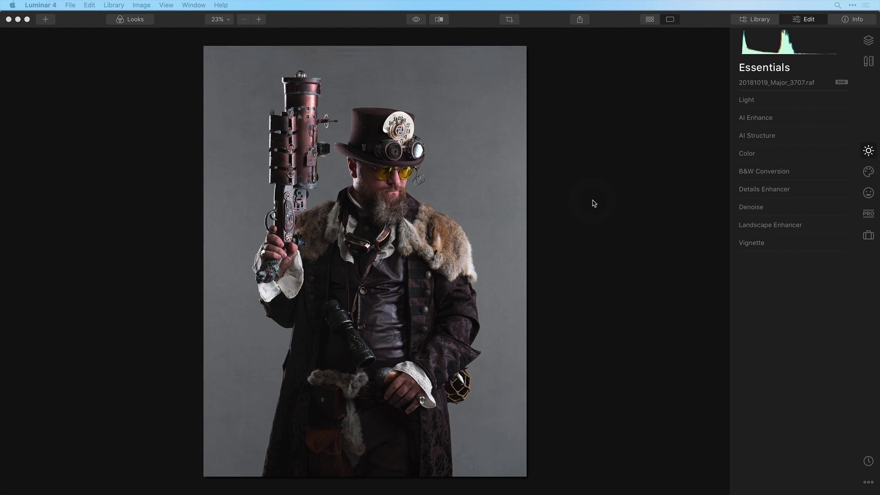
- Quickly strengthen AI Enhance, brighten Shadows and lower Saturation to -20
click(755, 117)
drag(769, 137, 782, 138)
click(746, 100)
drag(792, 239, 802, 240)
click(746, 309)
drag(792, 176, 782, 176)
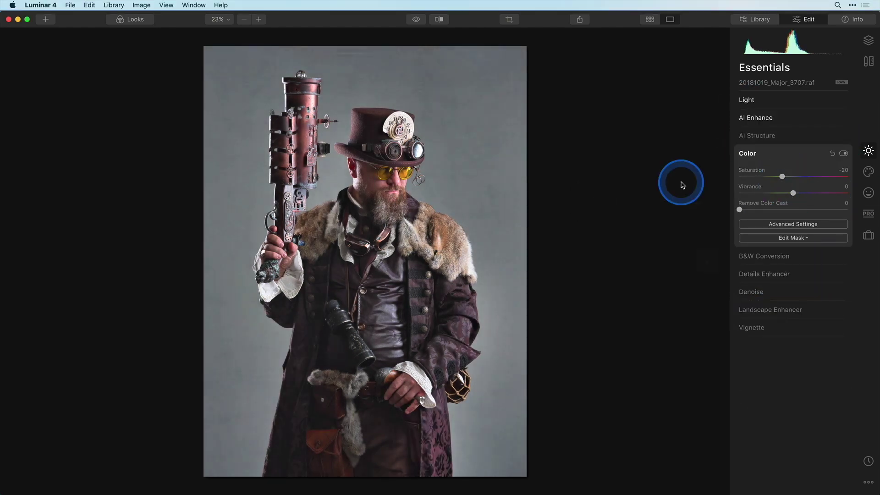
- Add PietsTexturePackV1_10.jpg as an Overlay image layer and start a brush mask on it
click(868, 171)
click(742, 222)
click(867, 40)
click(842, 69)
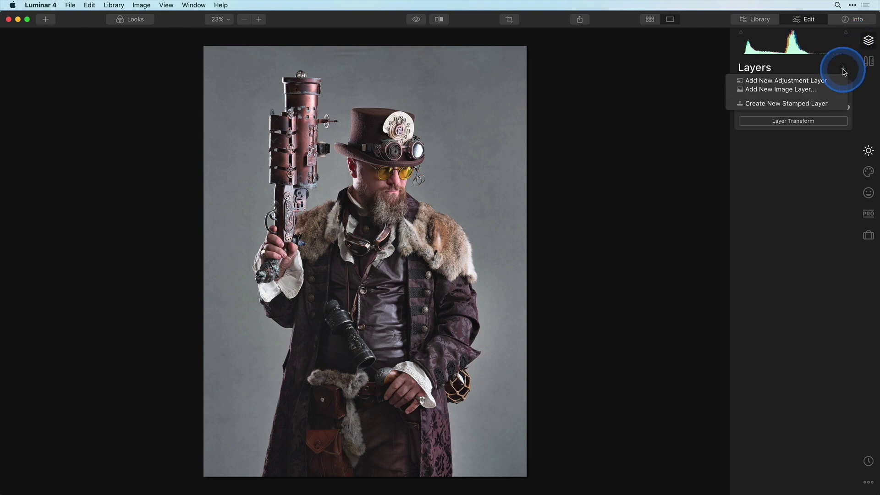
click(779, 90)
click(300, 130)
double_click(434, 133)
click(770, 136)
click(779, 216)
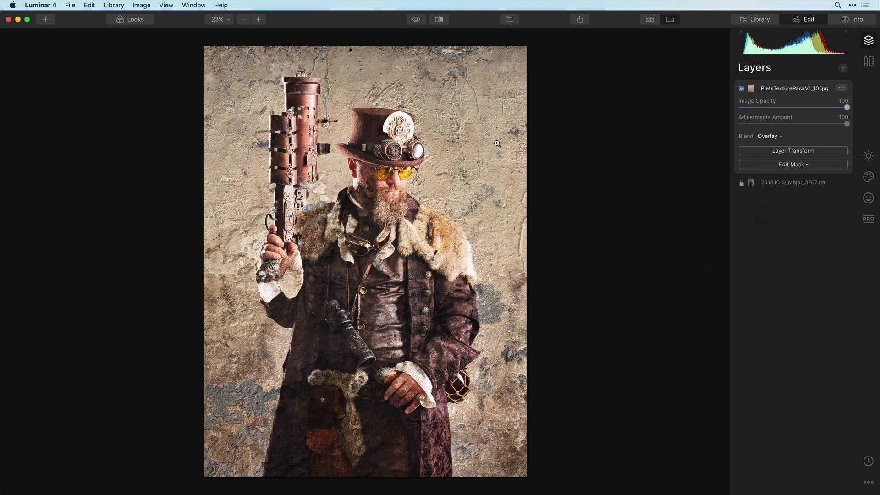
click(790, 164)
click(788, 179)
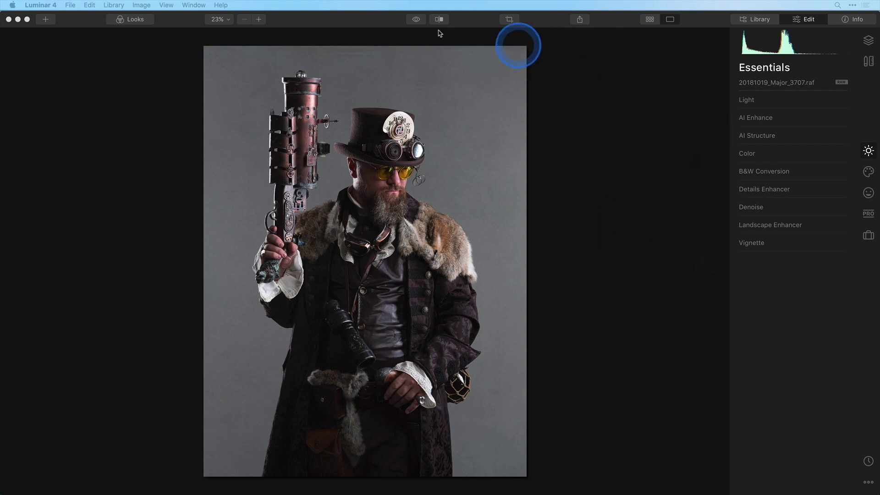
- Zoom to 50% to inspect the top hat and gun, then fit the photo again
click(259, 20)
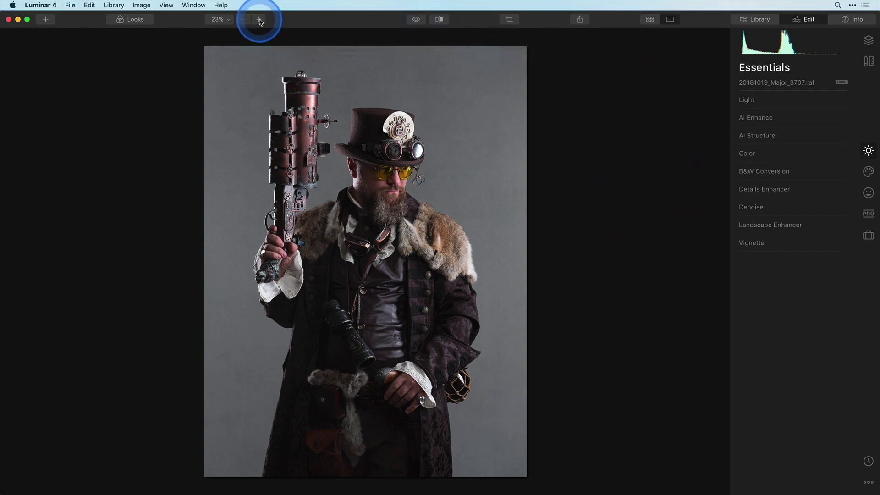
click(259, 20)
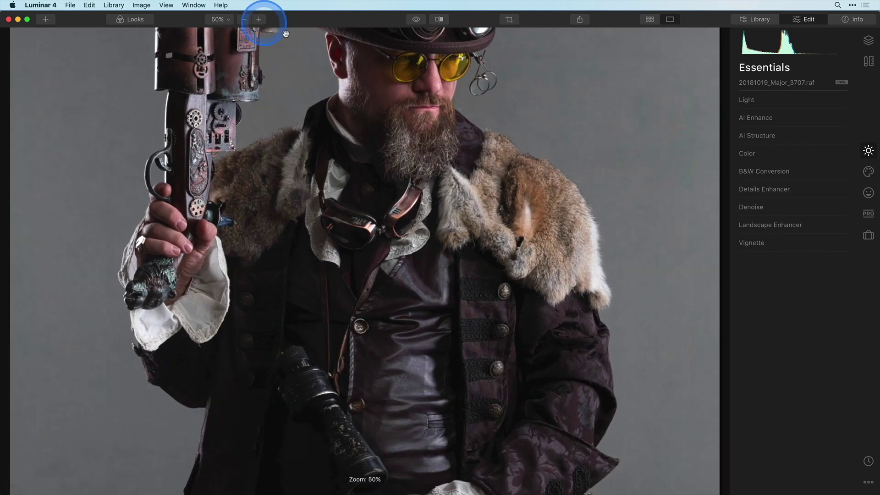
drag(102, 204, 89, 360)
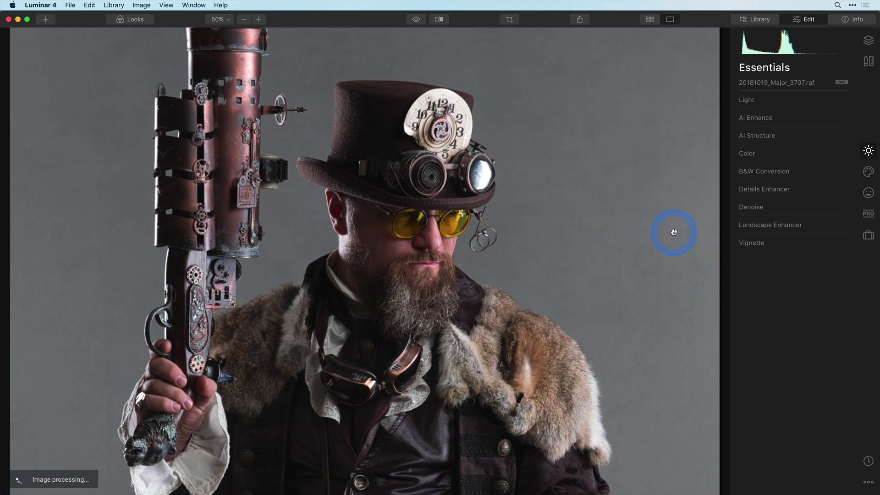
click(588, 211)
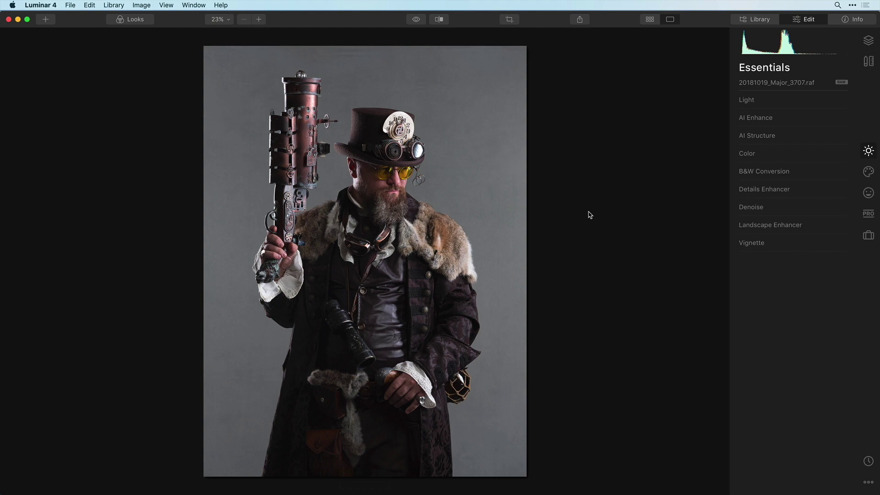
- Set AI Accent to 66 and lift Shadows to 21
drag(589, 215, 761, 117)
click(759, 120)
drag(739, 141, 748, 102)
click(748, 101)
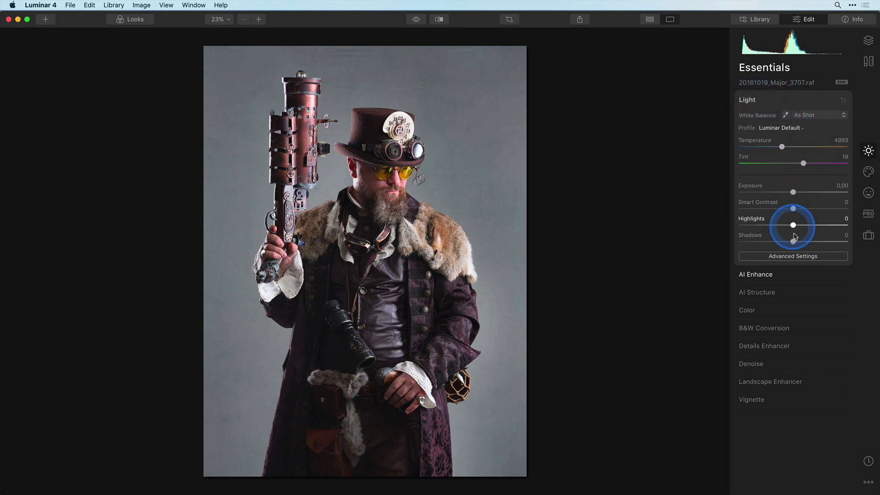
drag(794, 242, 806, 243)
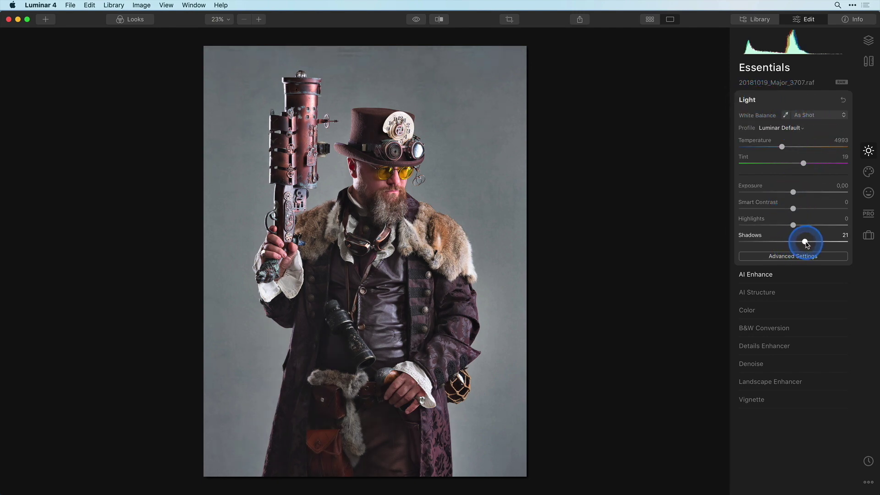
- Lower Saturation to -20 in the Color settings
click(762, 310)
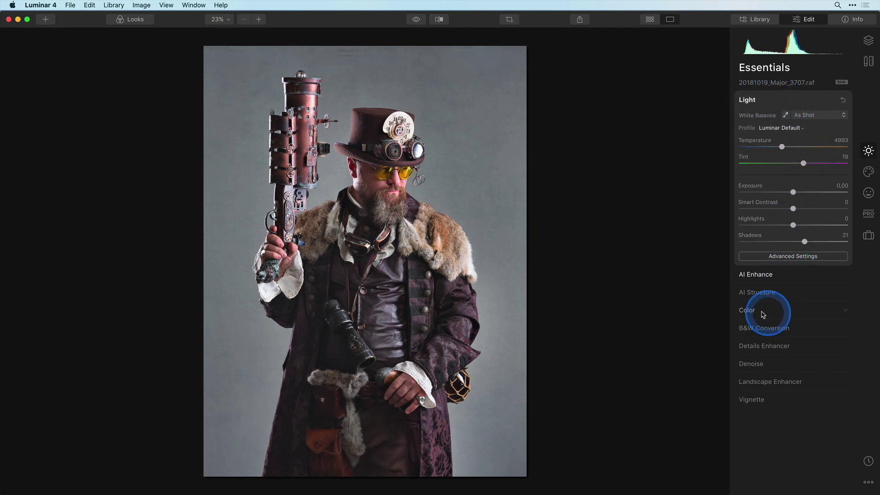
click(793, 177)
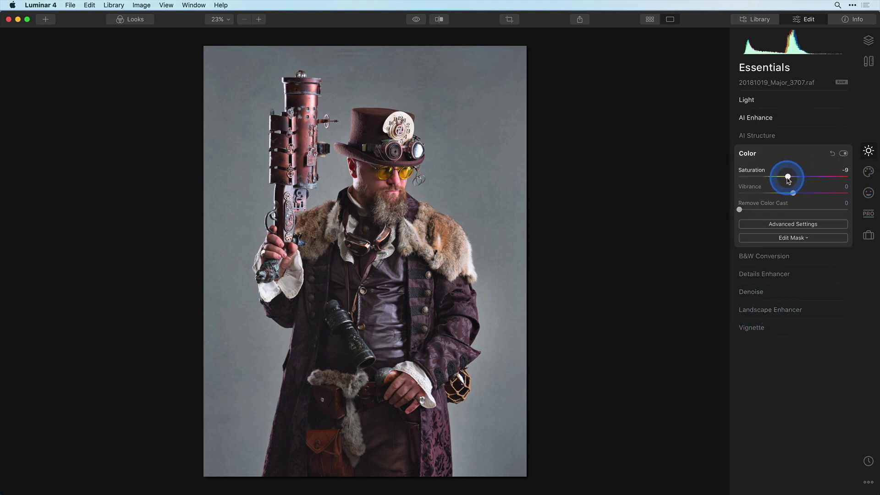
drag(783, 183, 783, 183)
click(681, 181)
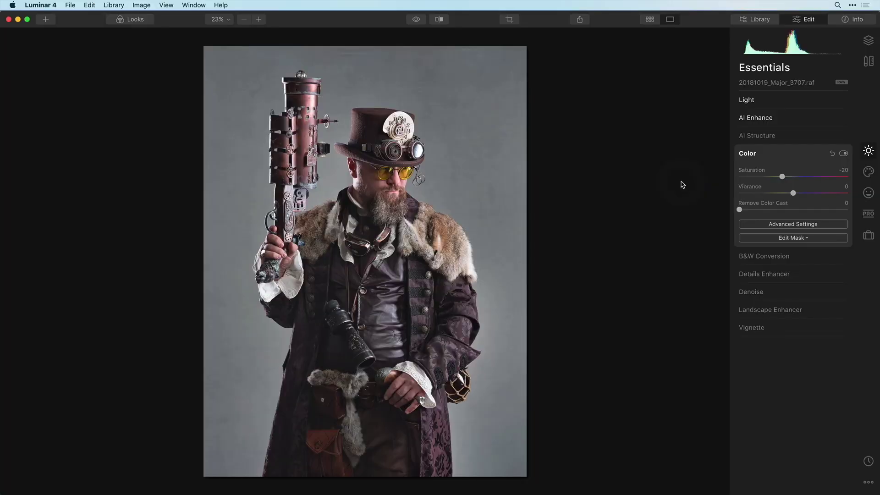
- Look over the Texture Overlay tool, then bring up the Layers panel's add-layer choices
click(867, 172)
click(750, 225)
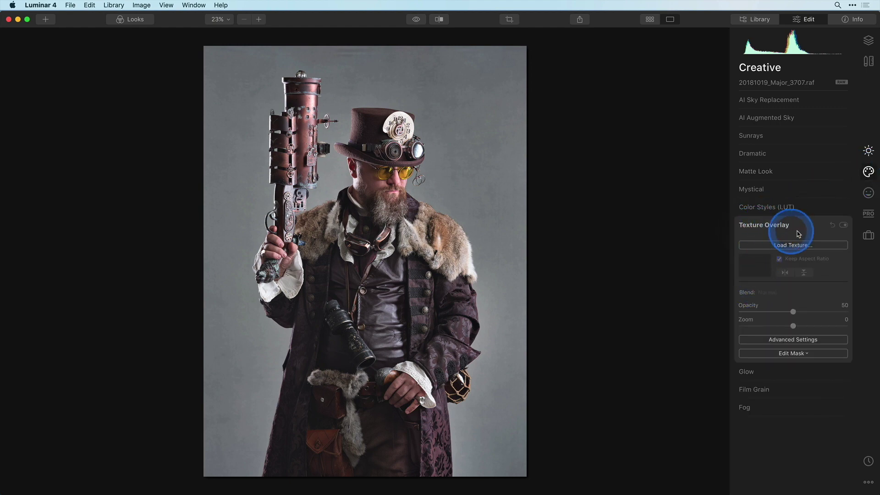
click(868, 42)
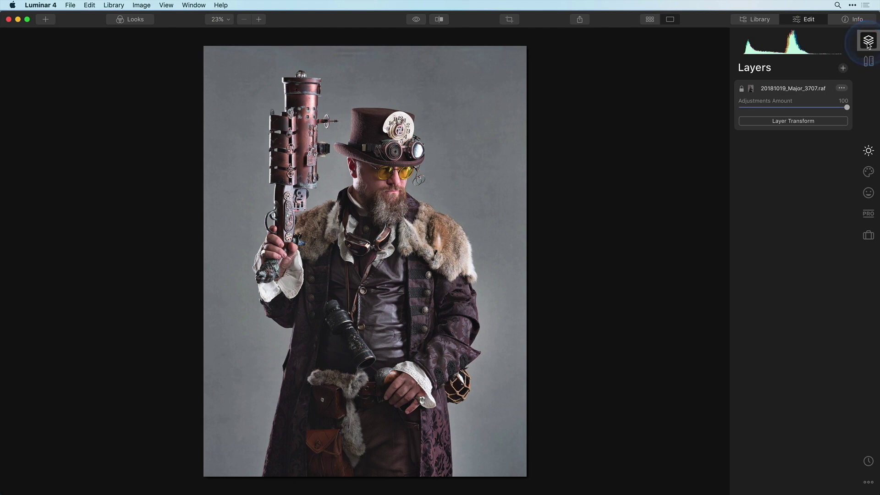
click(867, 44)
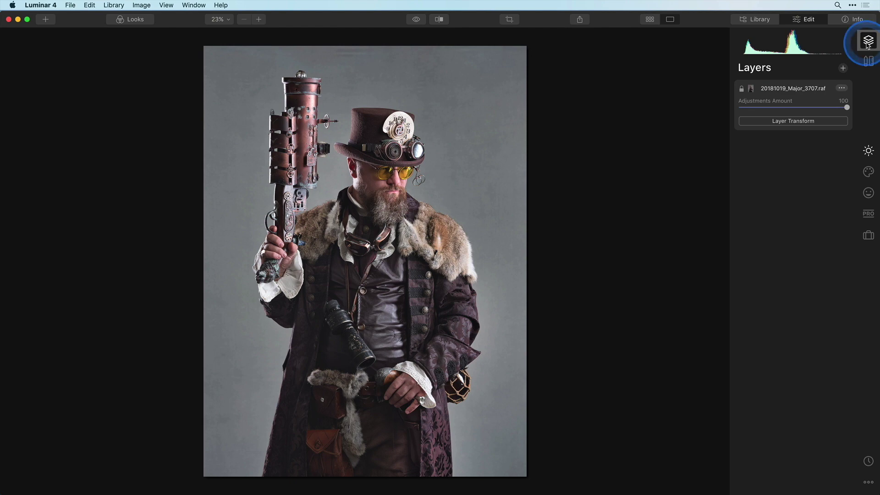
click(866, 44)
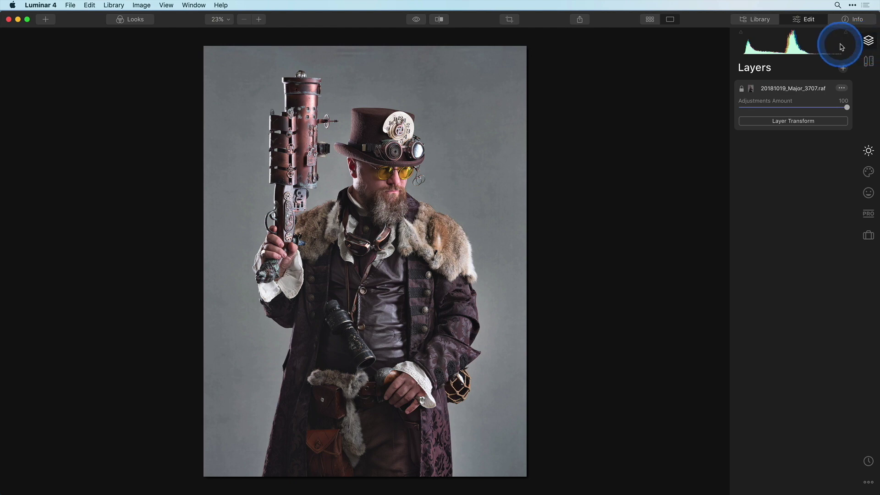
click(865, 45)
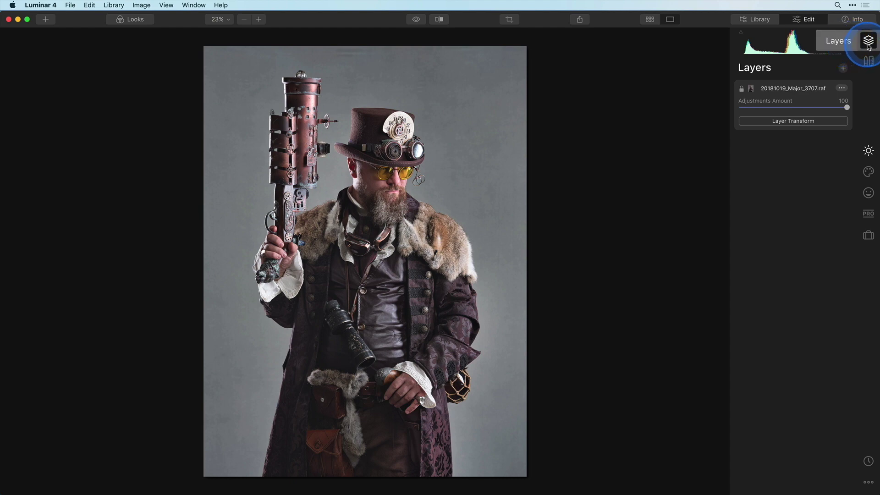
click(842, 70)
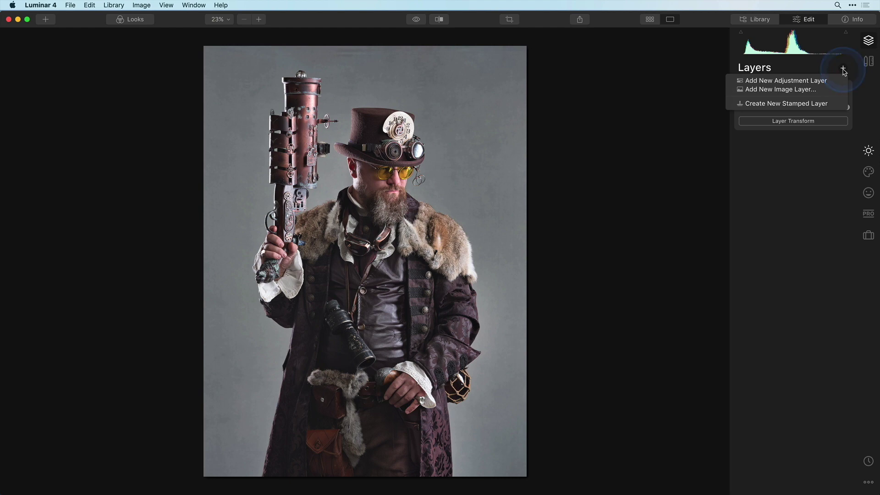
- Load PietsTexturePackV1_10.jpg from the TextureSamplePack folder as a new image layer
click(820, 90)
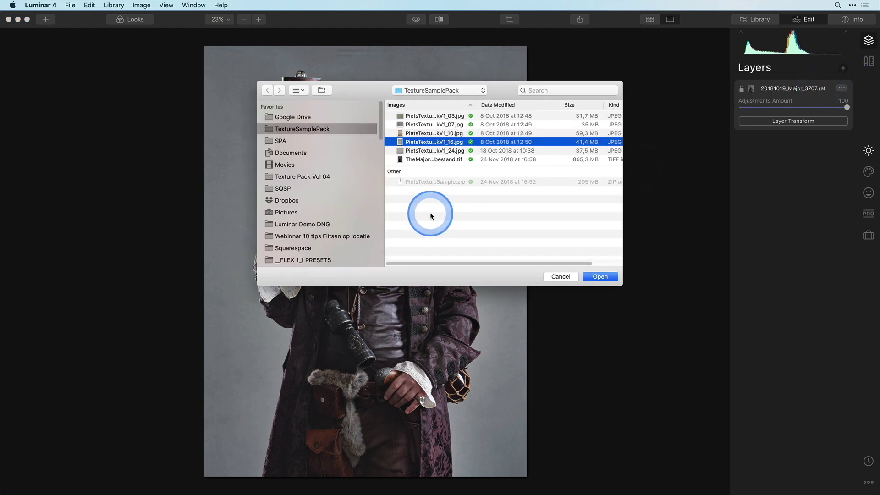
click(420, 124)
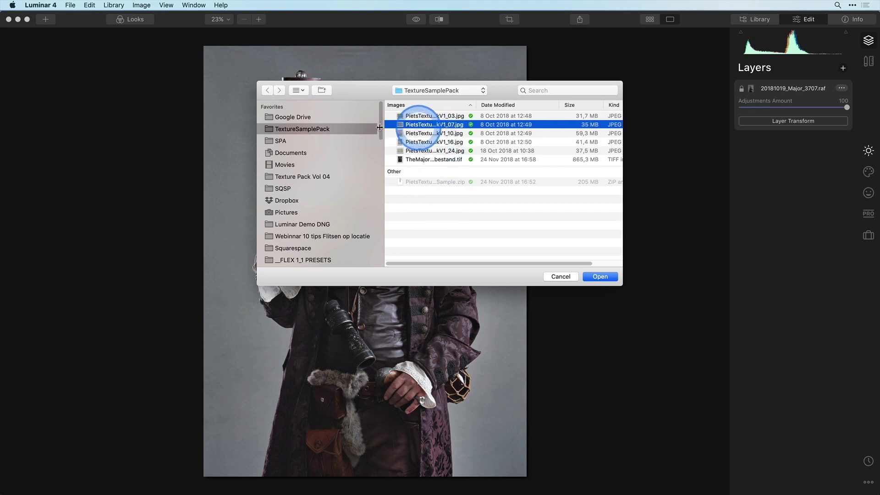
click(309, 129)
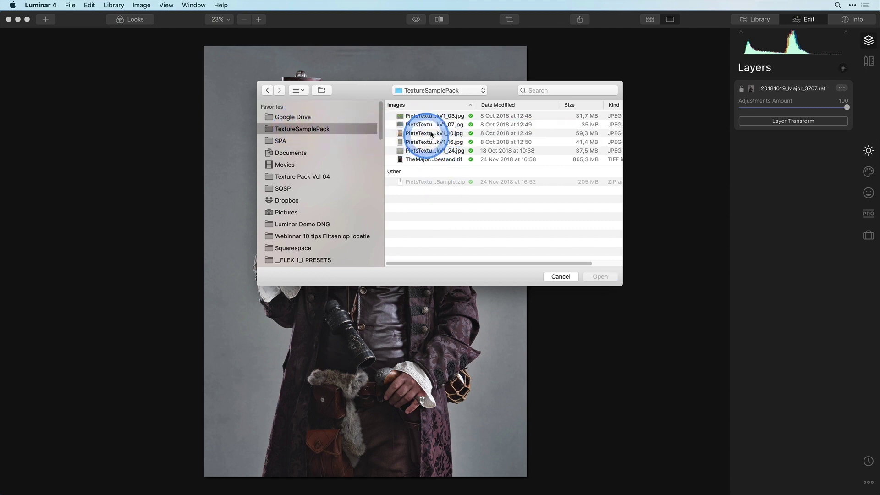
click(417, 116)
click(418, 133)
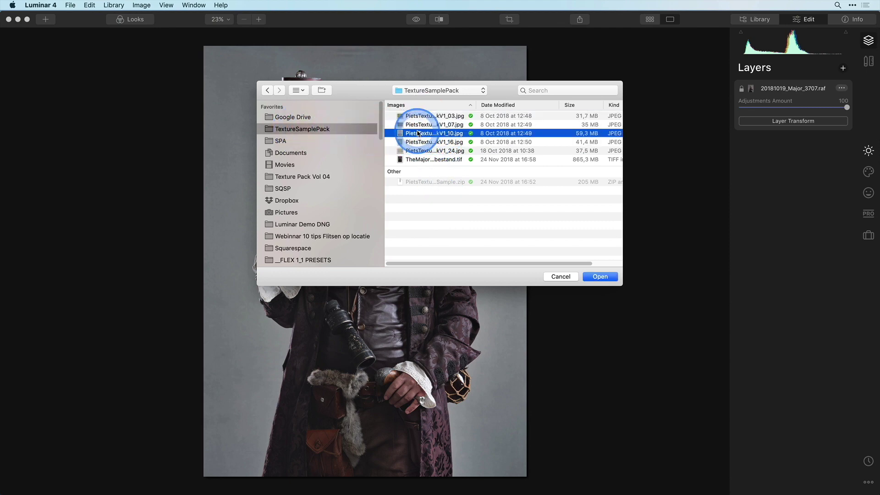
click(593, 277)
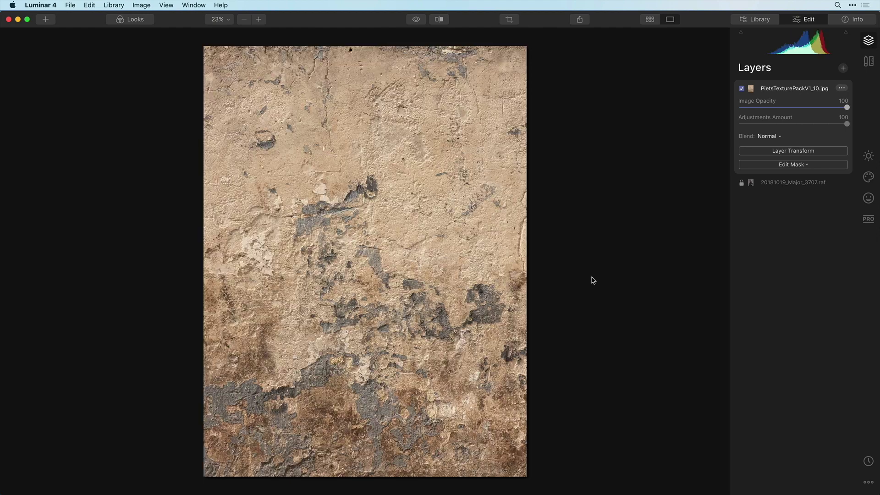
- Set the texture layer's blend mode to Overlay
click(777, 137)
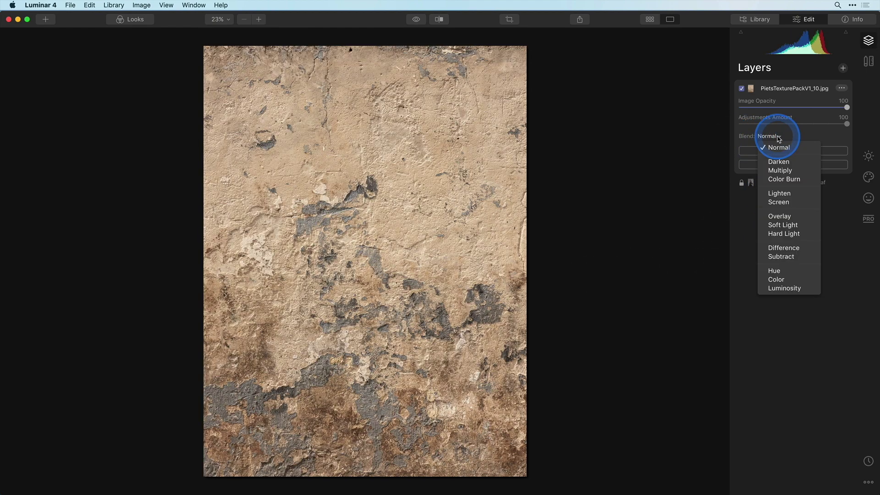
click(781, 216)
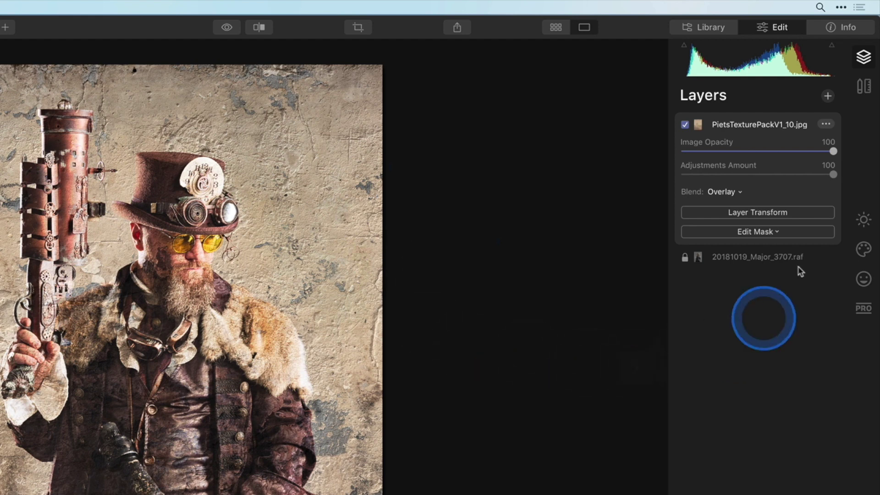
- Start an erasing brush mask and clear the texture from the chest and binoculars
click(775, 234)
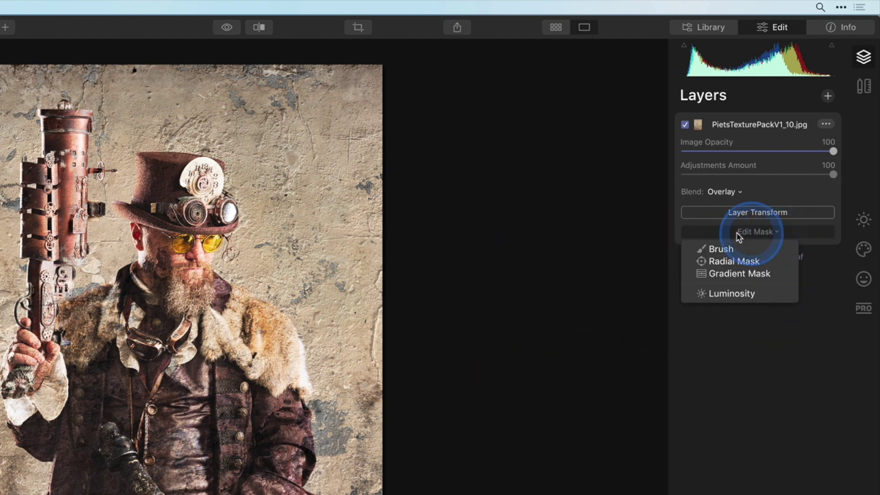
click(747, 248)
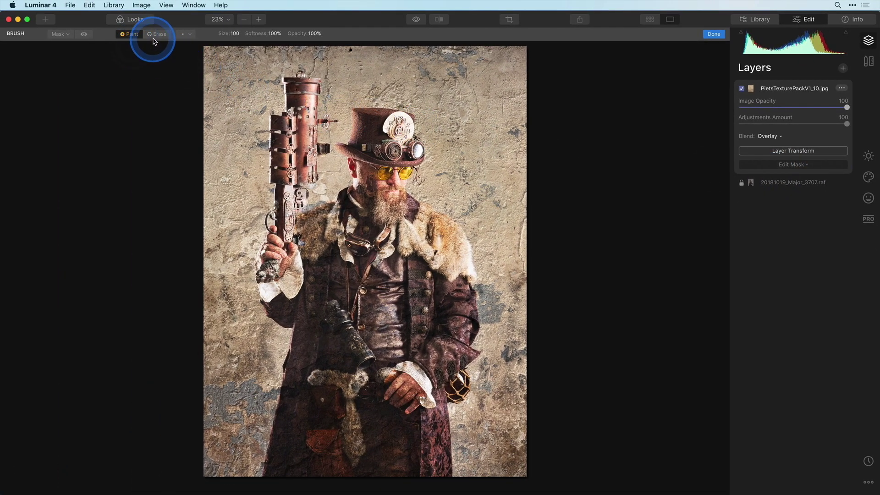
click(156, 35)
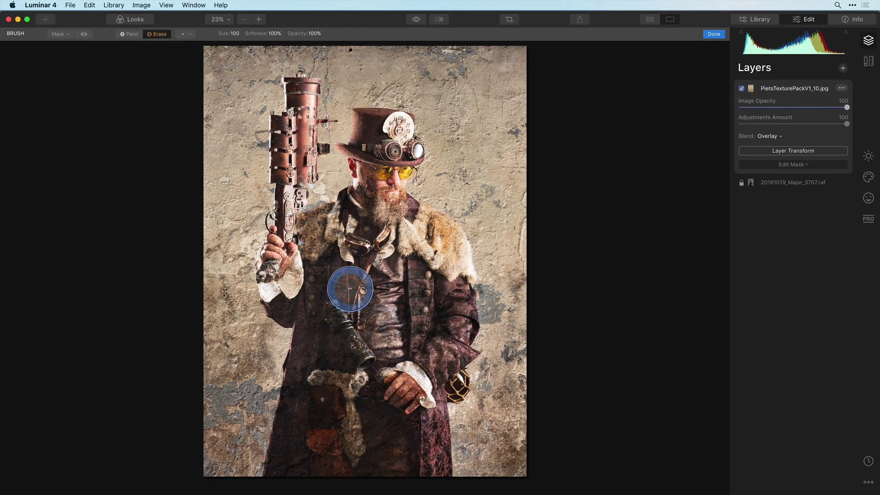
mouse_move(353, 302)
mouse_down()
mouse_move(345, 254)
mouse_move(328, 242)
mouse_move(320, 246)
mouse_move(338, 232)
mouse_move(320, 238)
mouse_move(381, 195)
mouse_move(382, 176)
mouse_move(377, 192)
mouse_move(431, 267)
mouse_move(438, 305)
mouse_move(429, 343)
mouse_move(297, 482)
mouse_move(370, 325)
mouse_move(342, 470)
mouse_move(379, 426)
mouse_move(399, 459)
mouse_move(420, 431)
mouse_move(405, 420)
mouse_move(373, 305)
mouse_move(326, 294)
mouse_move(284, 262)
mouse_up()
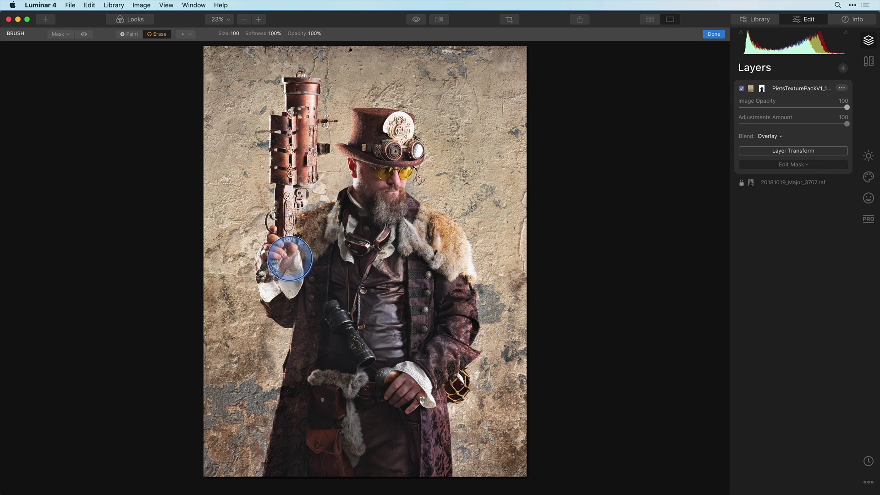
- Erase the texture from the hand, gun grip, shoulder fur and vest, resizing the brush
key(bracketleft)
key(bracketleft)
key(bracketleft)
key(bracketleft)
key(bracketleft)
key(bracketleft)
key(bracketleft)
key(bracketleft)
mouse_move(279, 254)
mouse_down()
mouse_move(287, 170)
mouse_move(296, 234)
mouse_move(355, 212)
mouse_move(383, 168)
mouse_move(395, 189)
mouse_move(389, 184)
mouse_move(407, 169)
mouse_move(397, 179)
mouse_move(397, 155)
mouse_move(371, 136)
mouse_up()
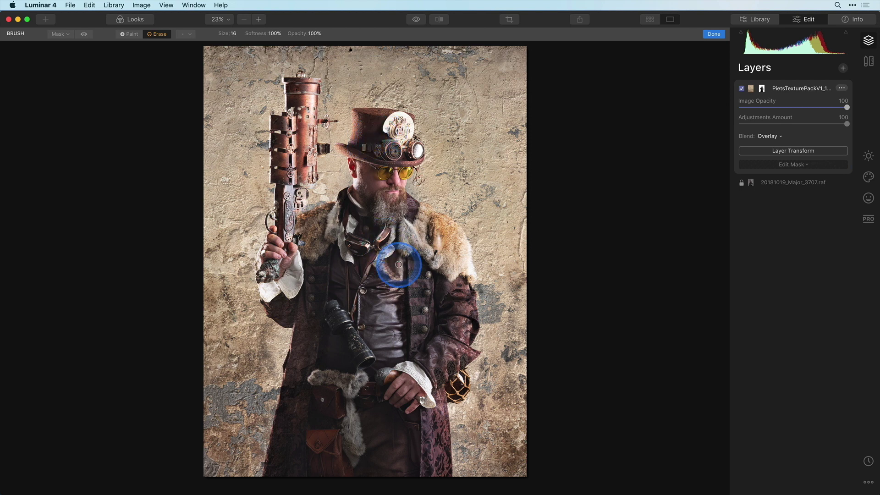
key(bracketright)
key(bracketright)
key(bracketright)
key(bracketright)
mouse_move(399, 267)
mouse_down()
mouse_move(414, 251)
mouse_move(429, 282)
mouse_move(427, 263)
mouse_move(436, 267)
mouse_move(445, 327)
mouse_move(406, 433)
mouse_move(410, 457)
mouse_move(411, 369)
mouse_move(394, 452)
mouse_move(376, 319)
mouse_move(338, 282)
mouse_move(297, 463)
mouse_move(334, 373)
mouse_move(347, 266)
mouse_move(328, 262)
mouse_move(329, 251)
mouse_move(368, 193)
mouse_move(378, 217)
mouse_move(361, 265)
mouse_up()
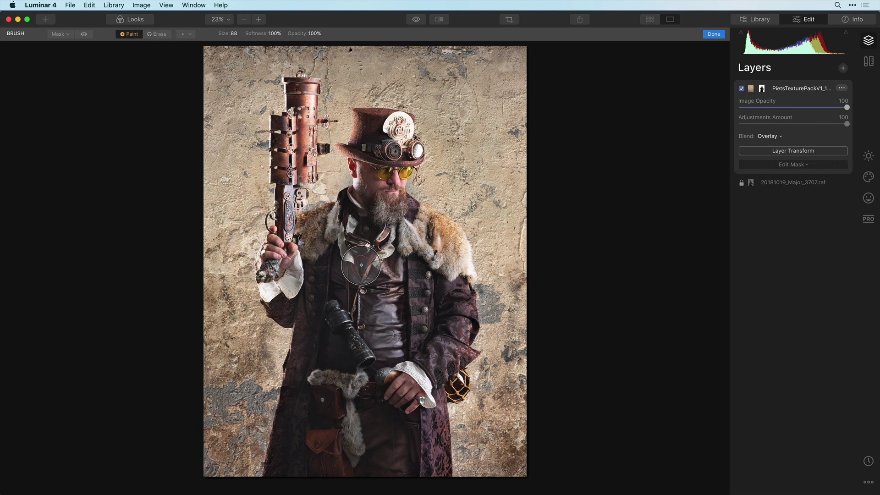
drag(361, 265, 363, 290)
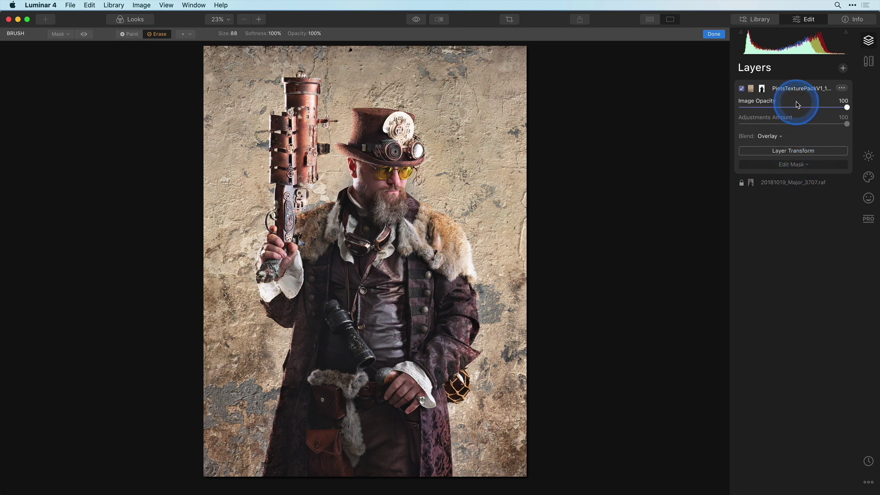
click(868, 156)
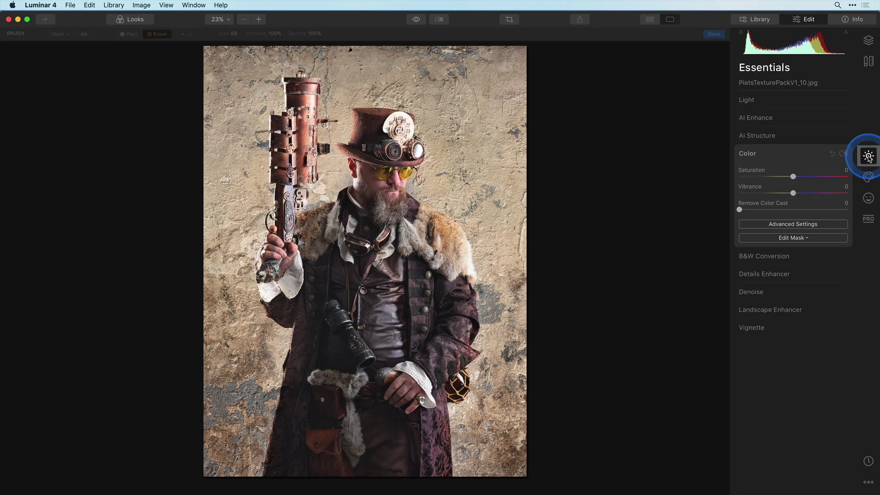
- Drag the texture layer's Light Exposure down to -0,81
click(766, 101)
drag(793, 180, 787, 183)
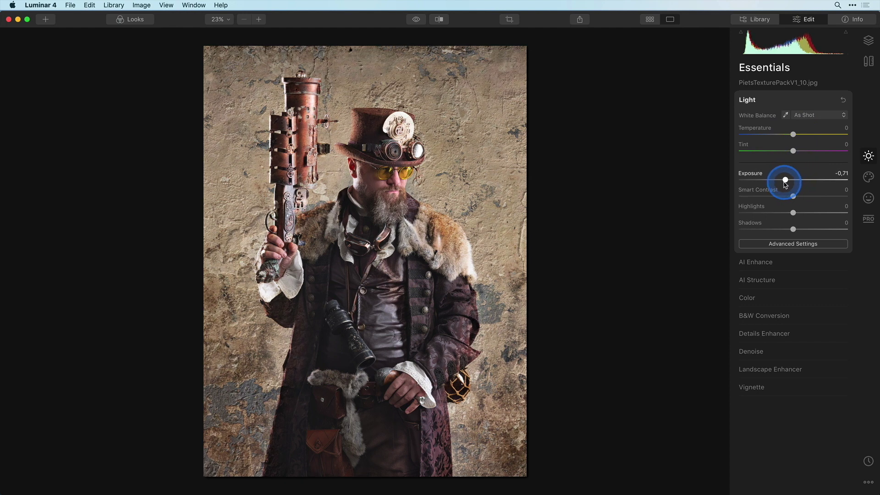
drag(785, 184, 793, 182)
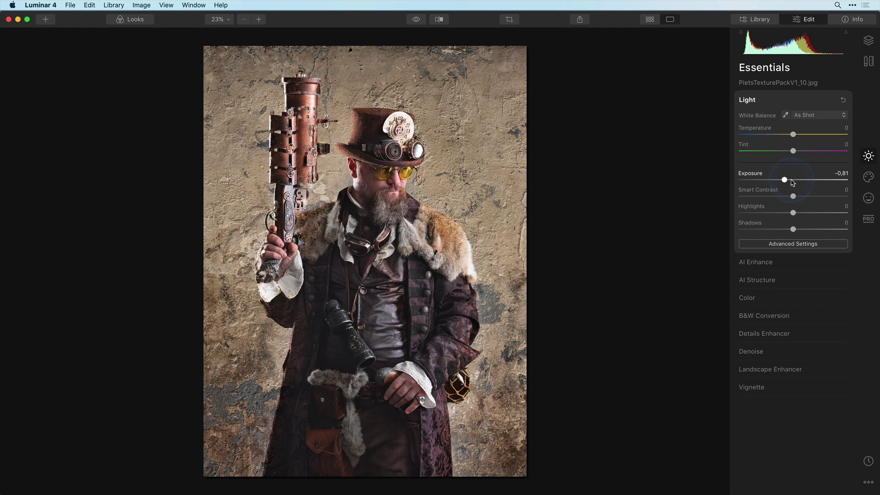
- Set AI Structure Amount to -100 and Boost to 52
click(759, 281)
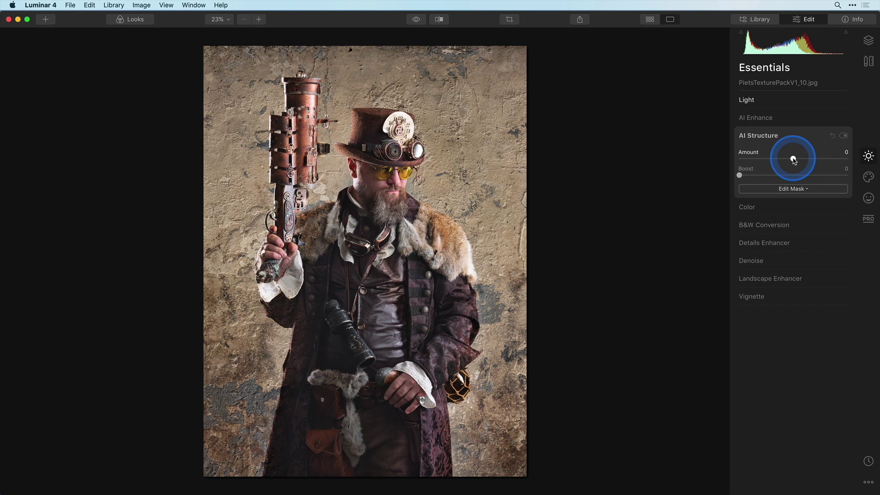
drag(793, 159, 793, 180)
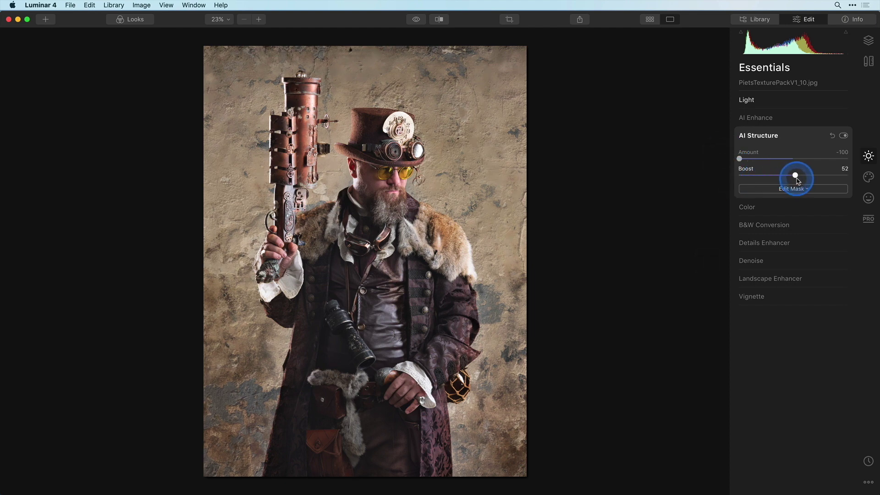
drag(798, 181, 756, 245)
click(800, 189)
- Try lowering Details Enhancer, then reset it back to zero
click(756, 244)
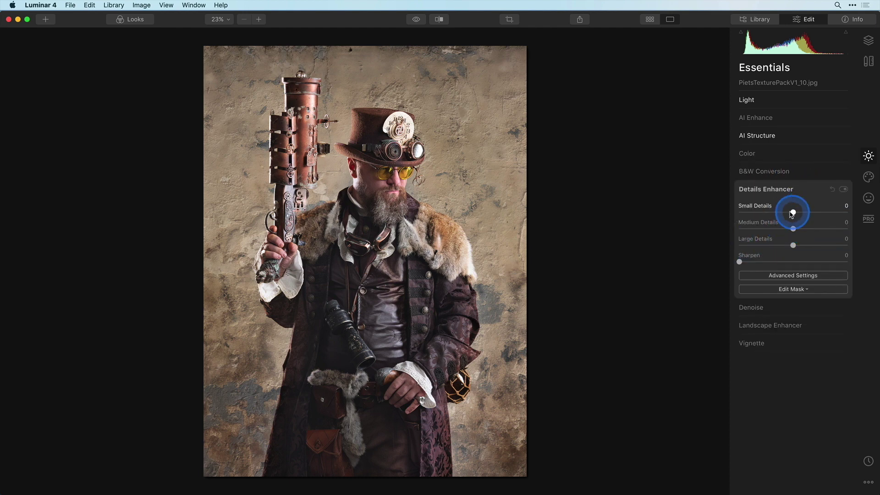
drag(793, 230, 644, 144)
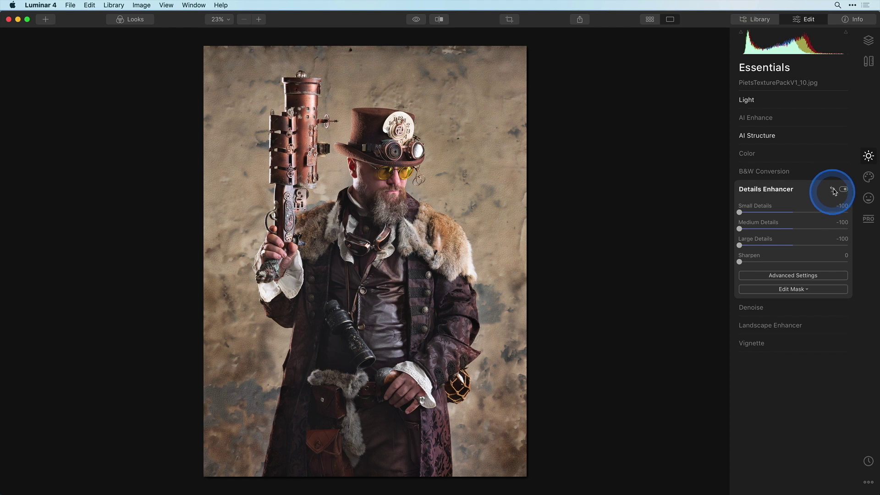
click(831, 189)
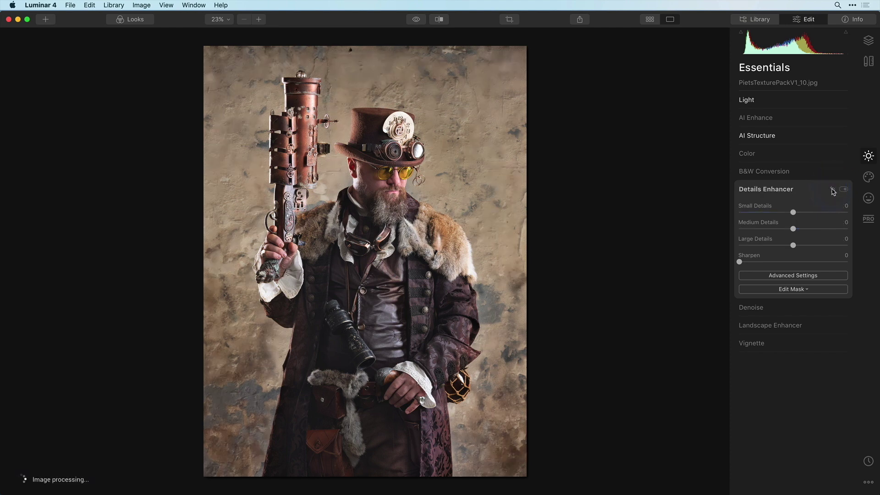
click(833, 192)
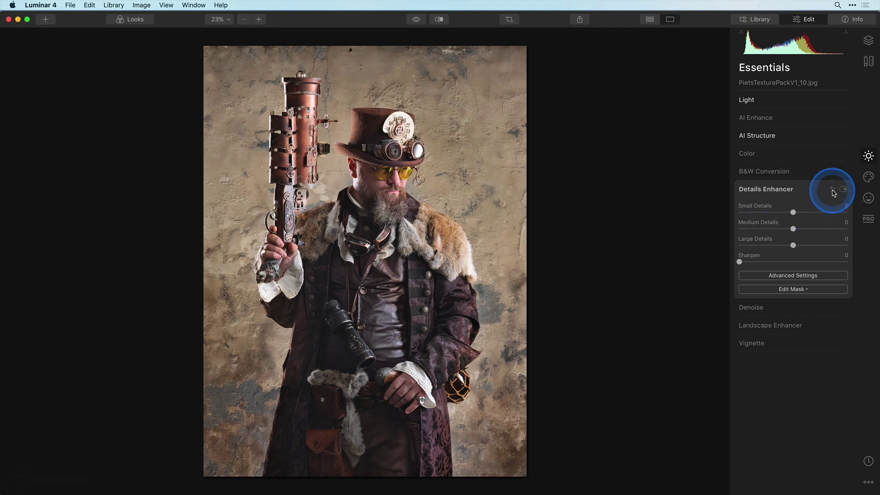
- Darken the edges with a Vignette Amount of -78
click(749, 341)
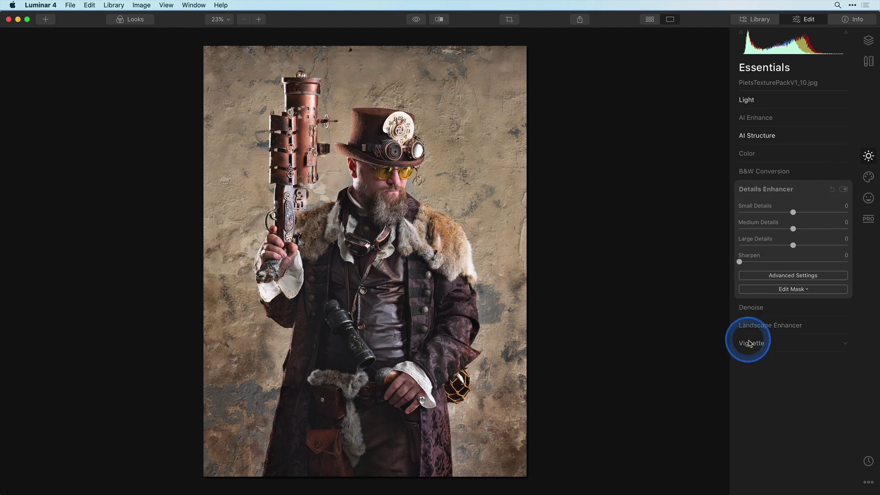
click(796, 284)
drag(796, 285, 750, 284)
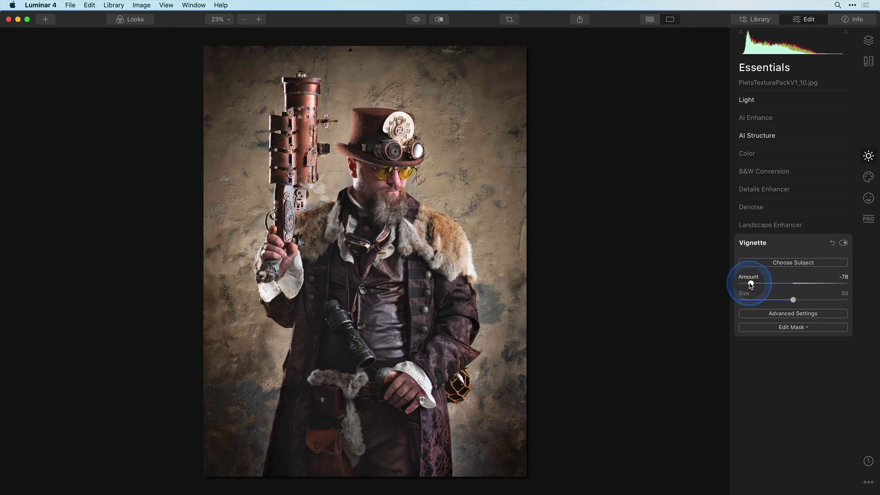
click(815, 223)
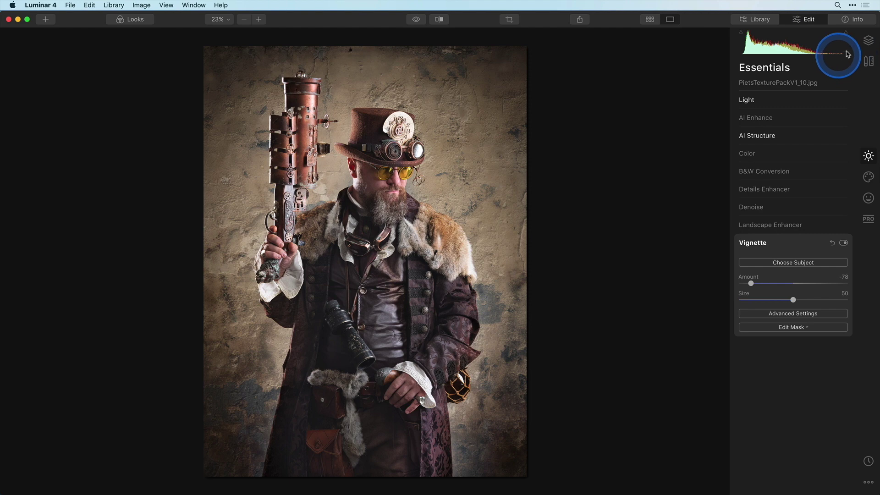
- Add the second texture as a new image layer blended in Overlay
click(869, 41)
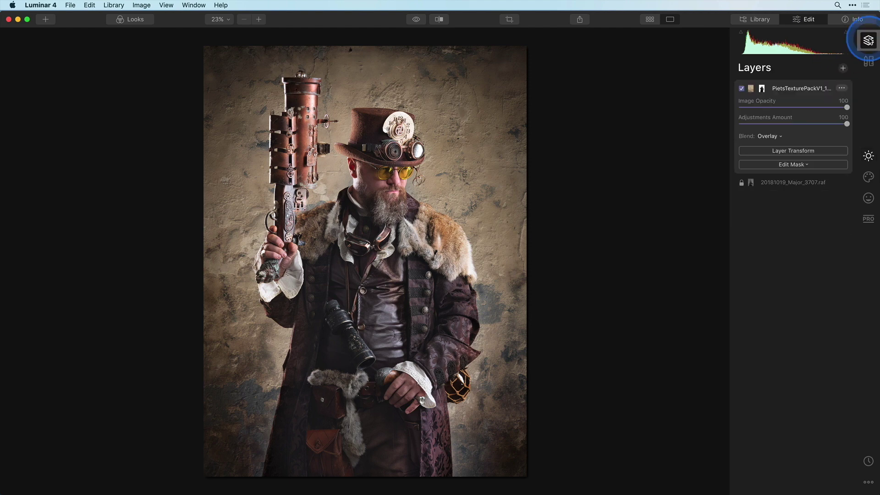
click(844, 70)
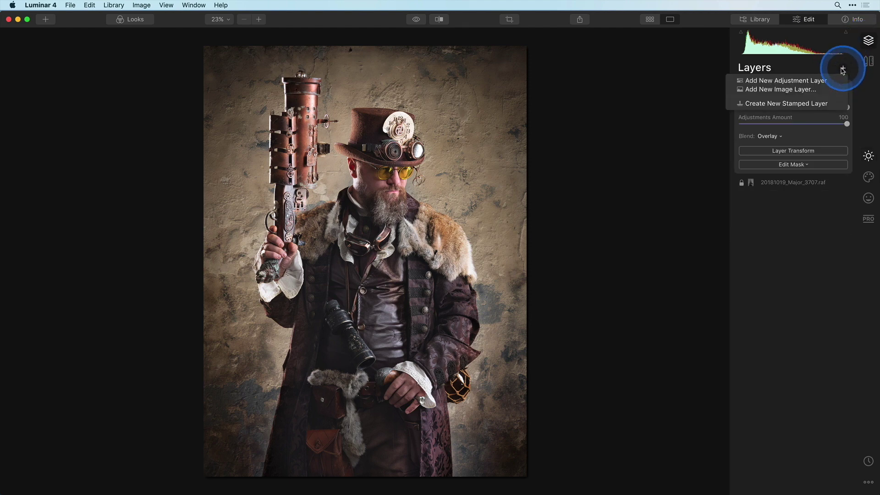
click(815, 89)
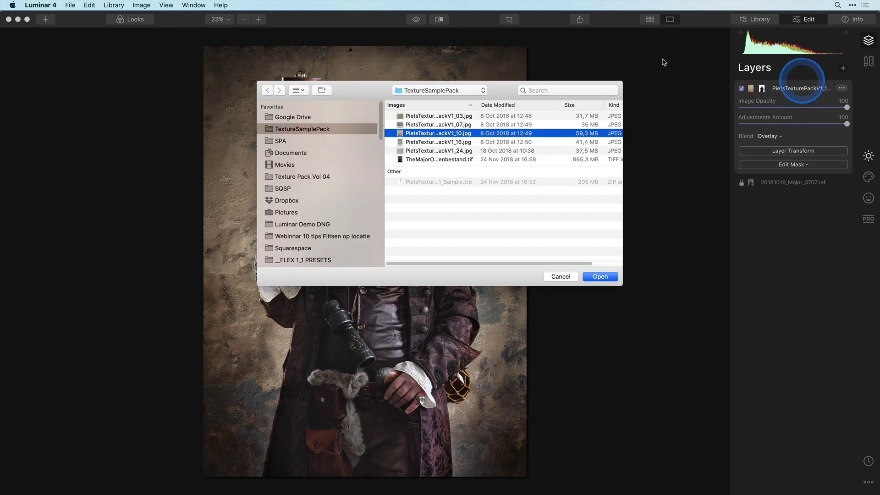
click(424, 142)
click(601, 276)
click(763, 90)
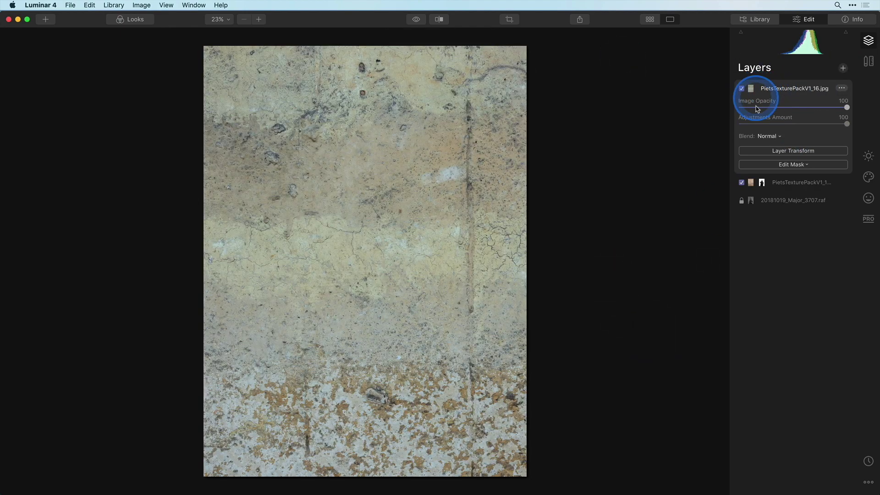
click(777, 137)
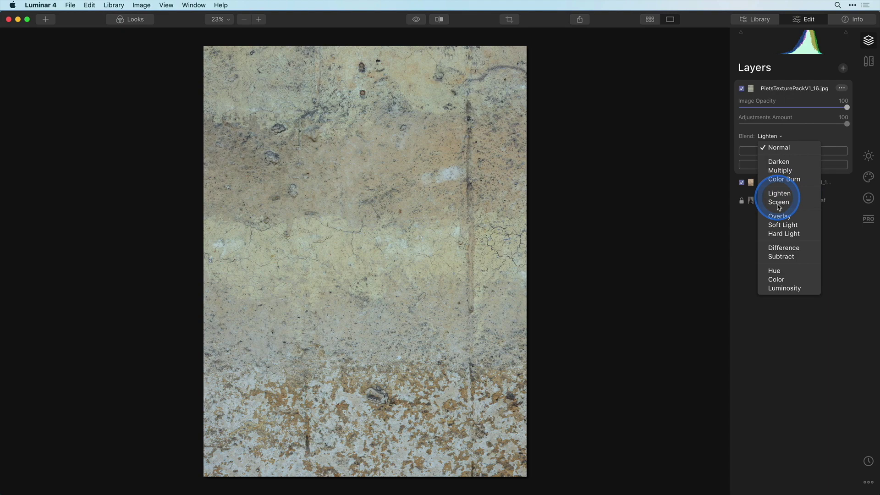
click(778, 217)
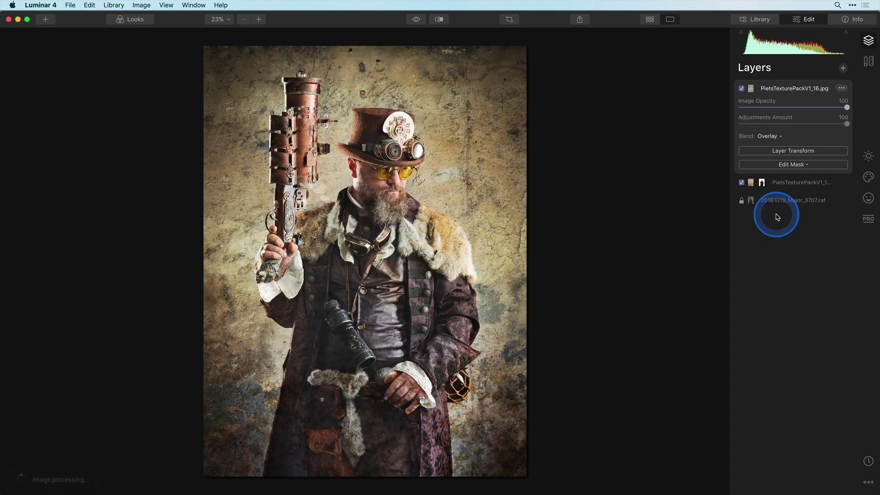
- Copy the original texture layer's mask and paste it onto the new texture layer
click(797, 182)
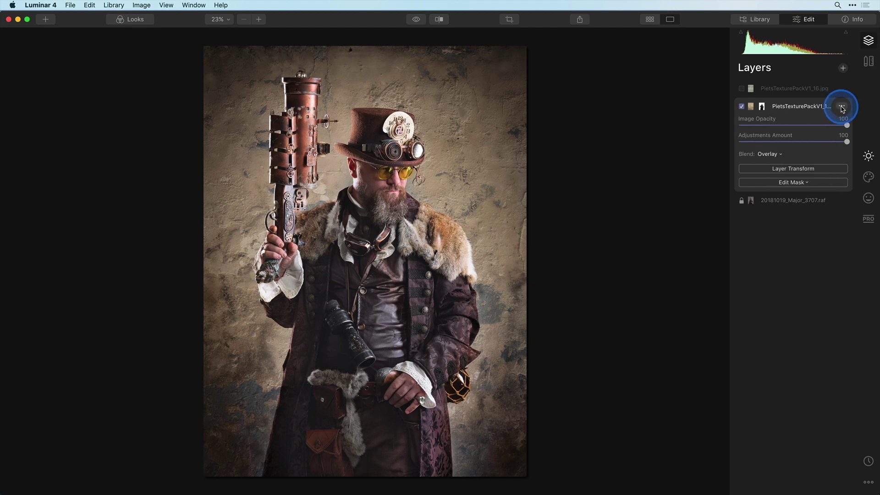
click(841, 107)
mouse_move(788, 196)
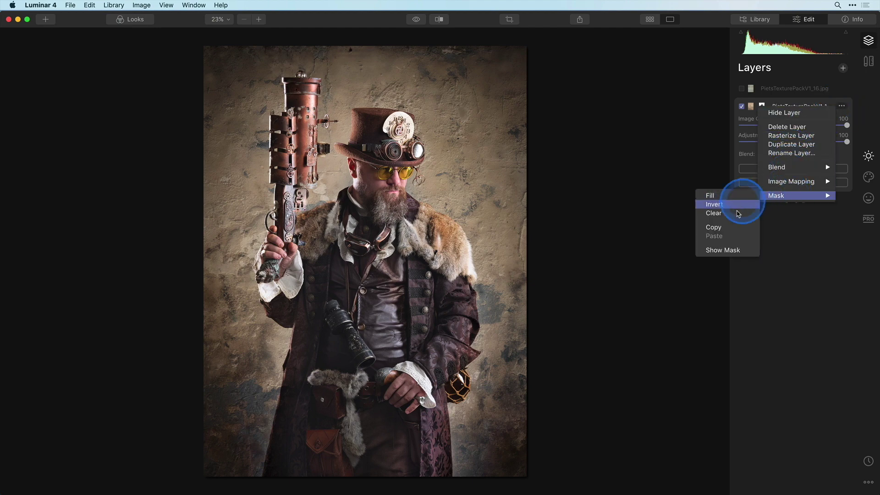
click(731, 227)
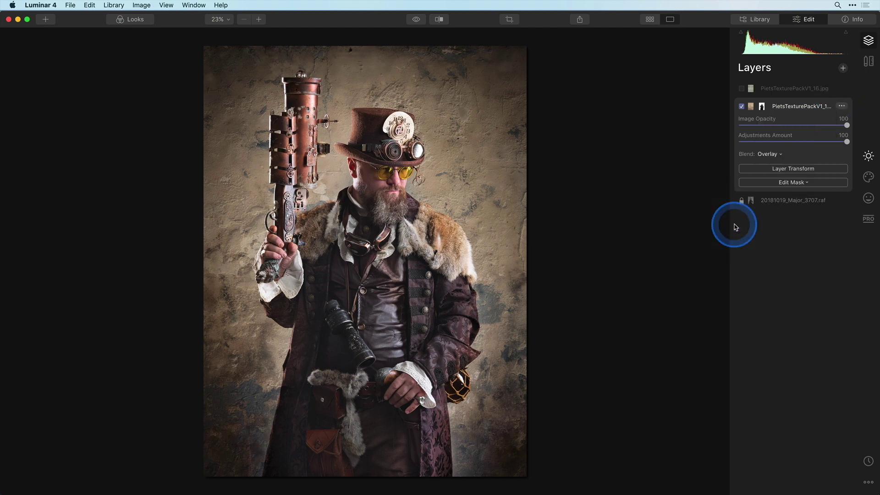
click(807, 89)
click(842, 89)
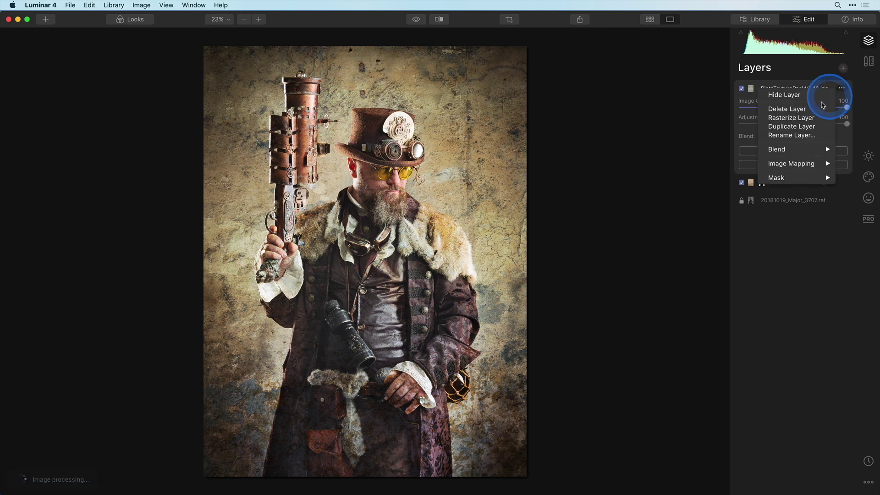
mouse_move(770, 182)
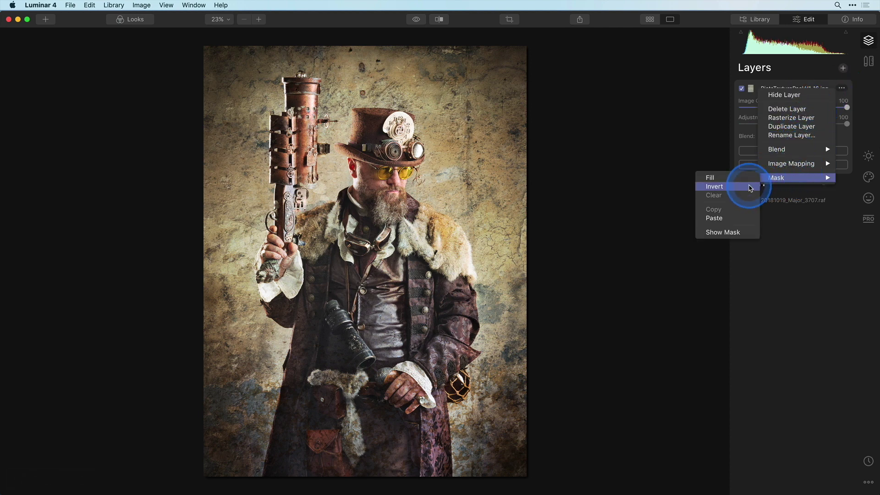
click(741, 218)
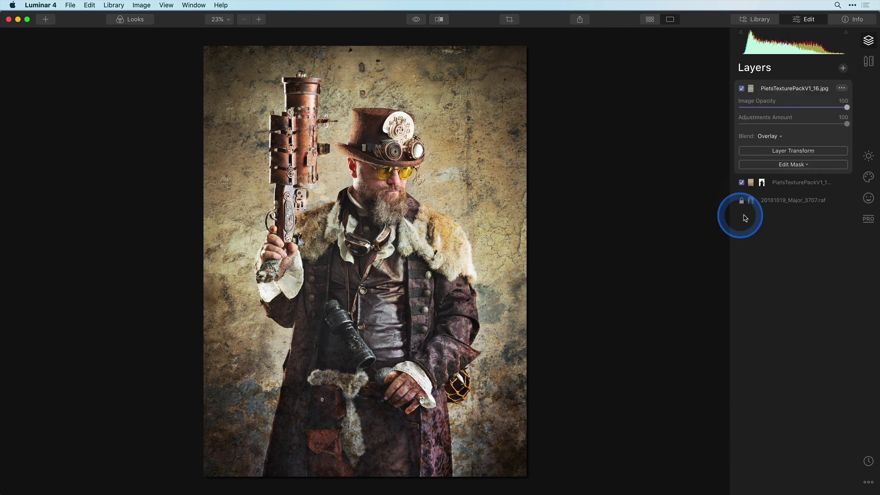
- Hide the original PietsTexturePackV1_10.jpg texture layer
click(741, 182)
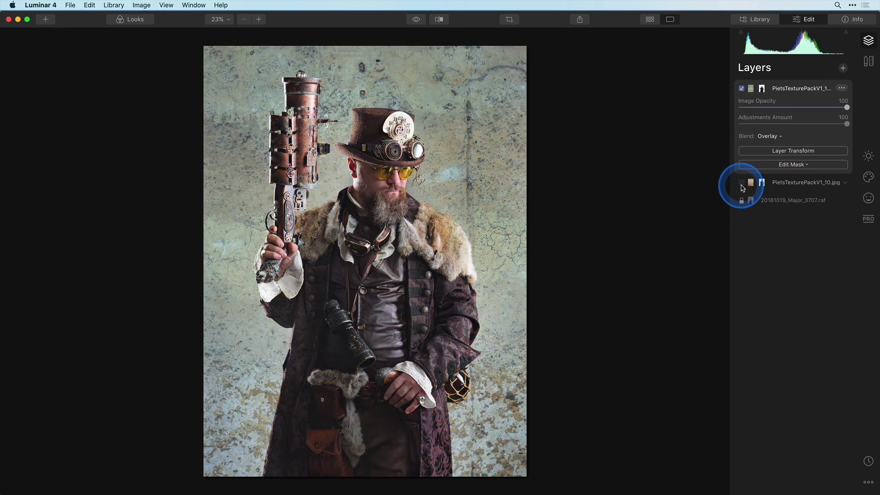
click(820, 152)
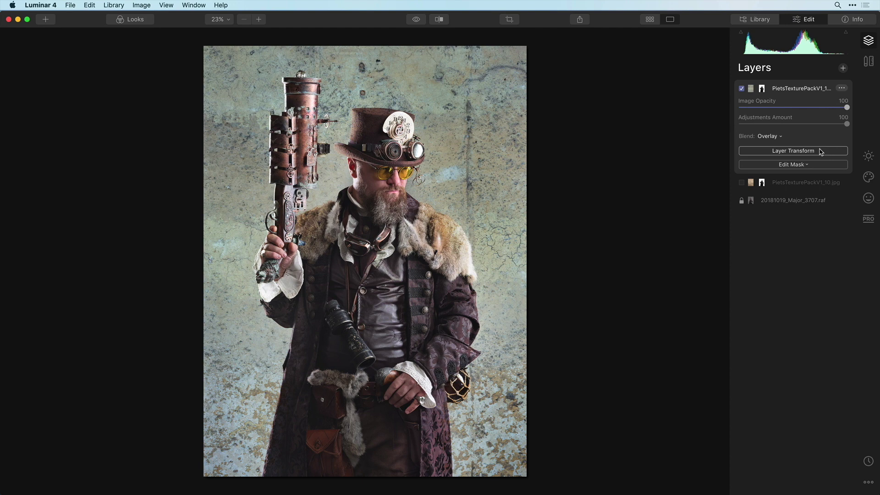
click(814, 110)
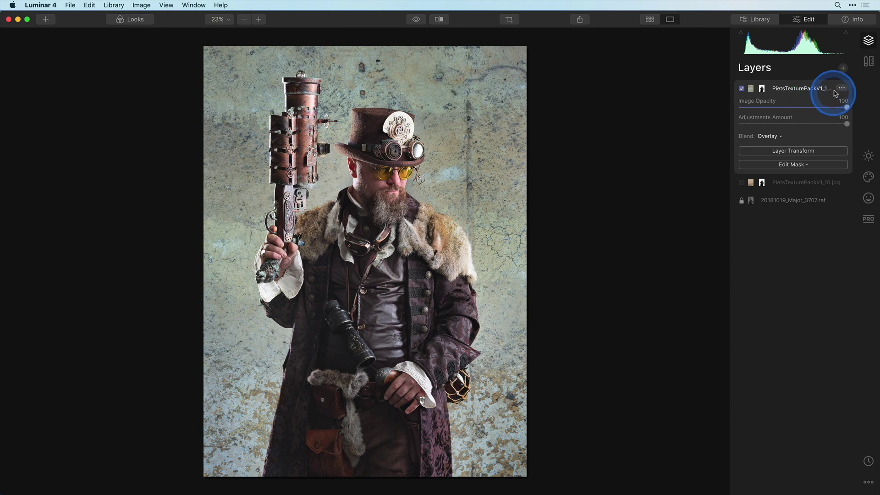
click(843, 69)
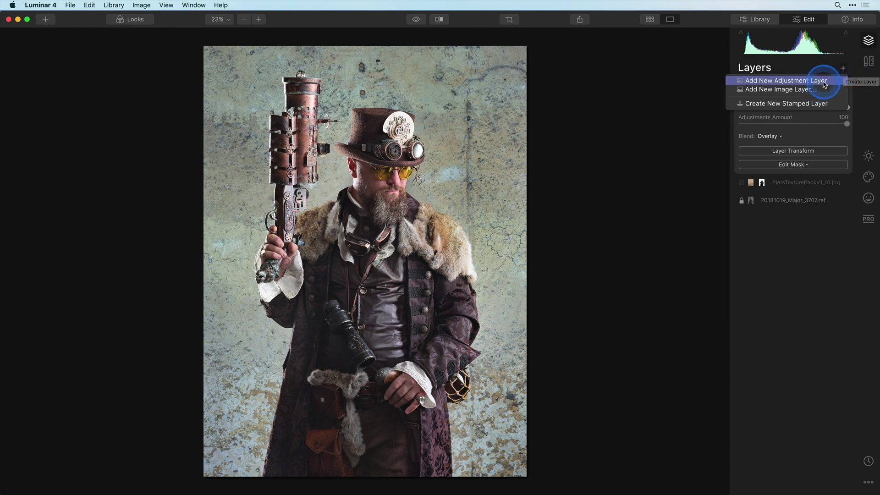
- Create a new adjustment layer, then set Dramatic to 35 and Film Grain to 28
click(826, 81)
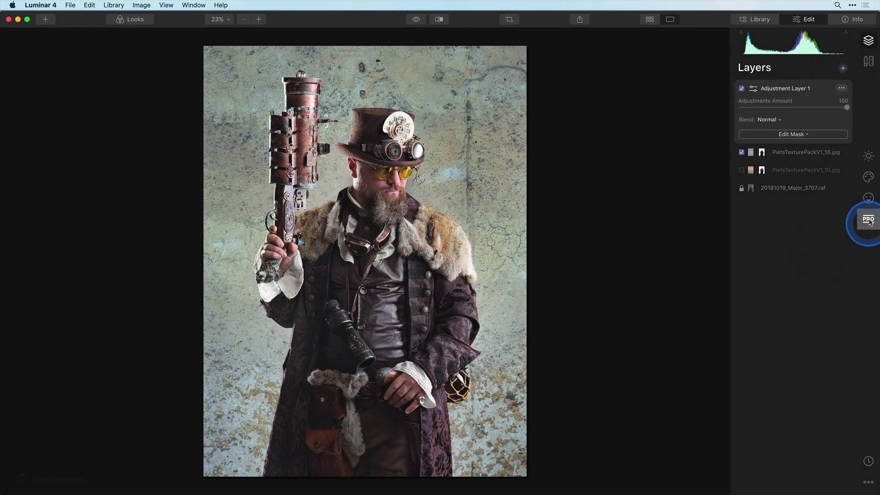
click(868, 178)
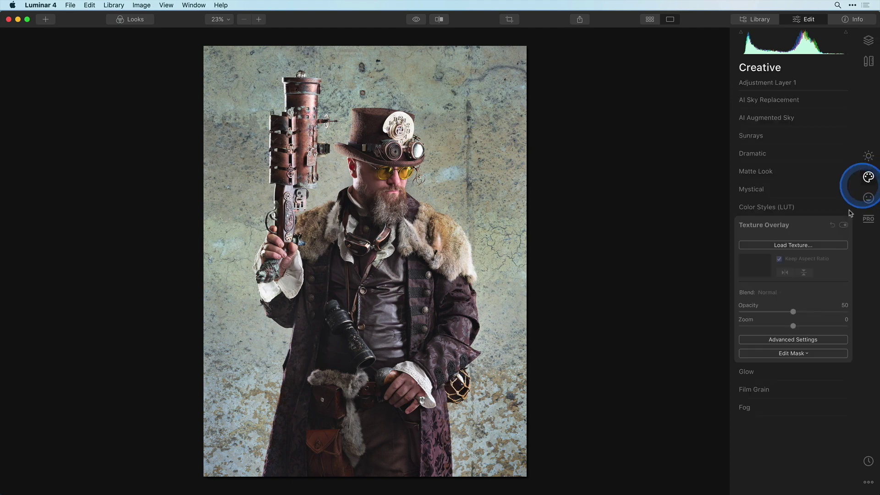
click(758, 155)
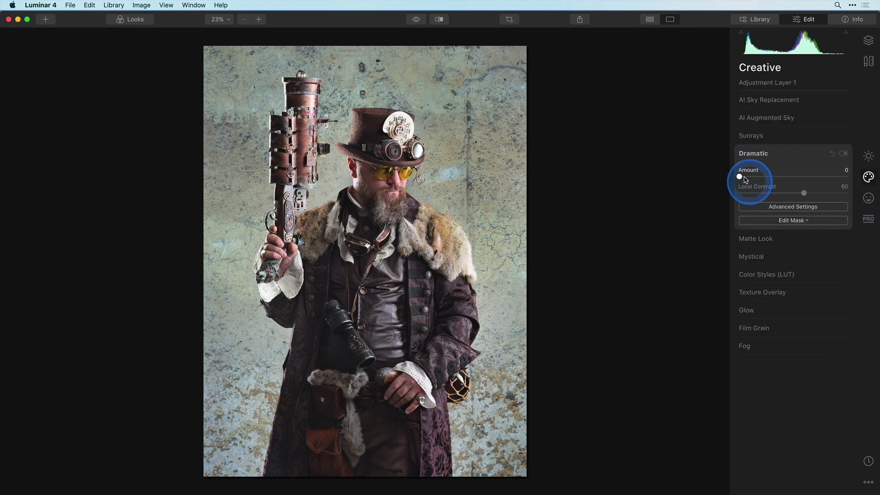
drag(741, 176, 777, 177)
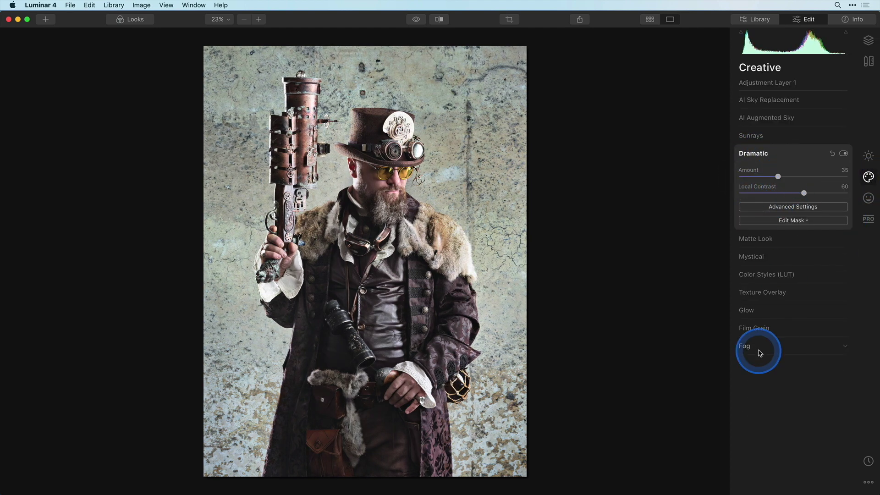
click(766, 325)
drag(739, 284, 772, 284)
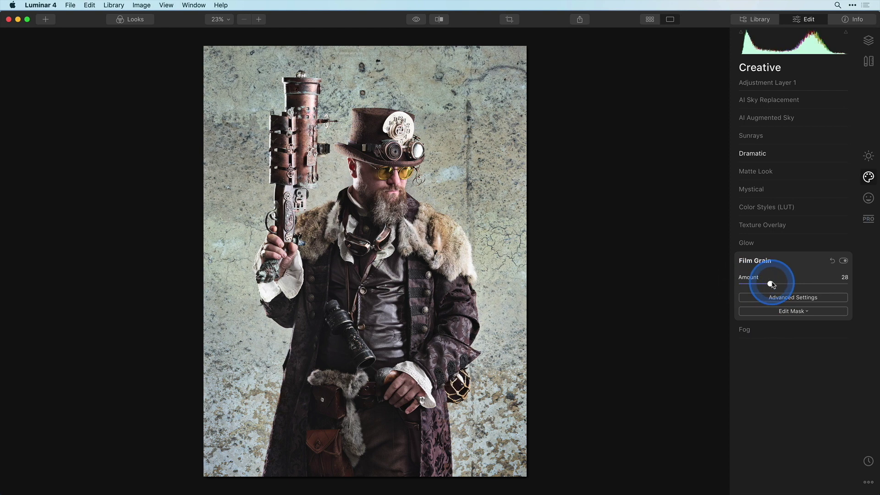